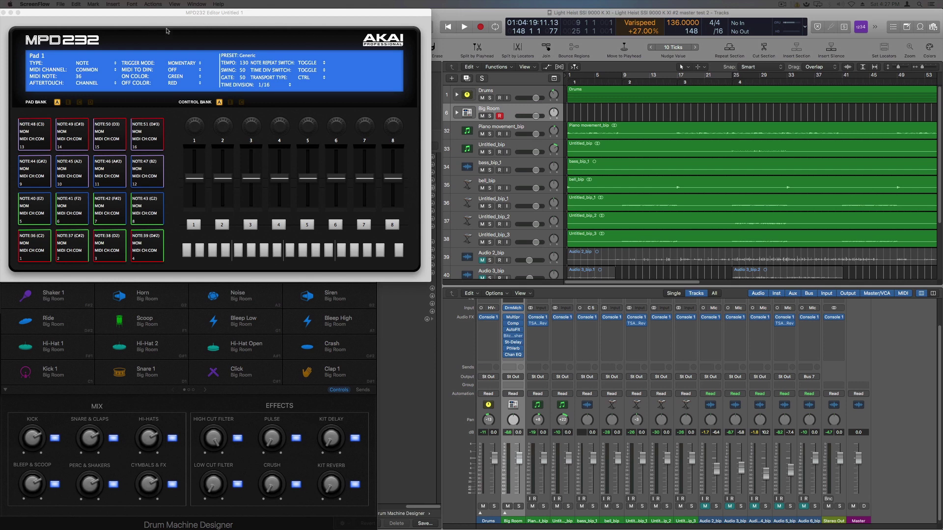
Make the MPD232 Editor pad layout window active without changing Pad 1
click(179, 16)
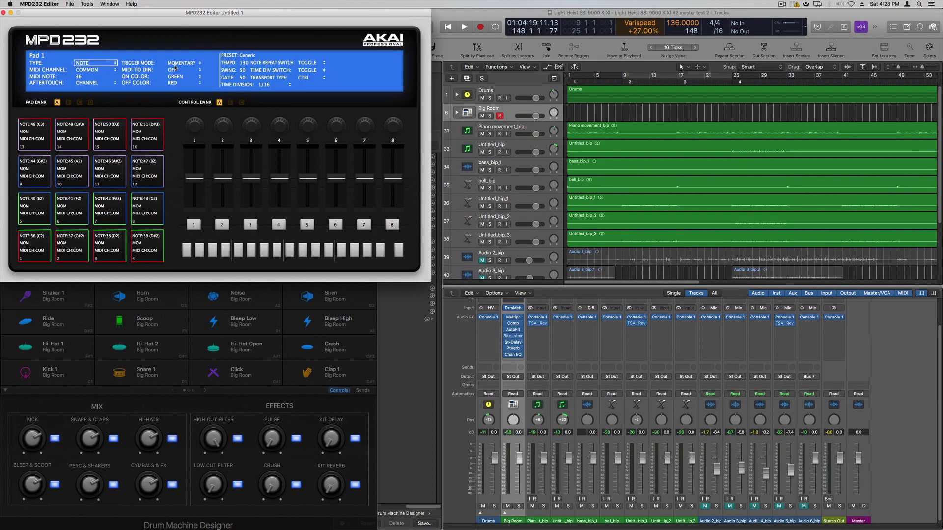
Show the controller's stored presets (Logic, LiveLite, BigBang) via Load From Hardware
click(69, 4)
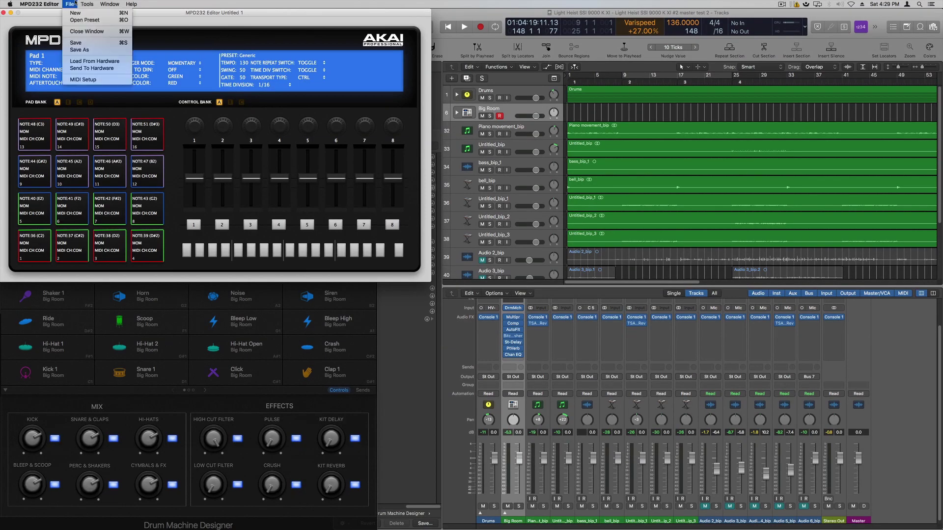
click(106, 63)
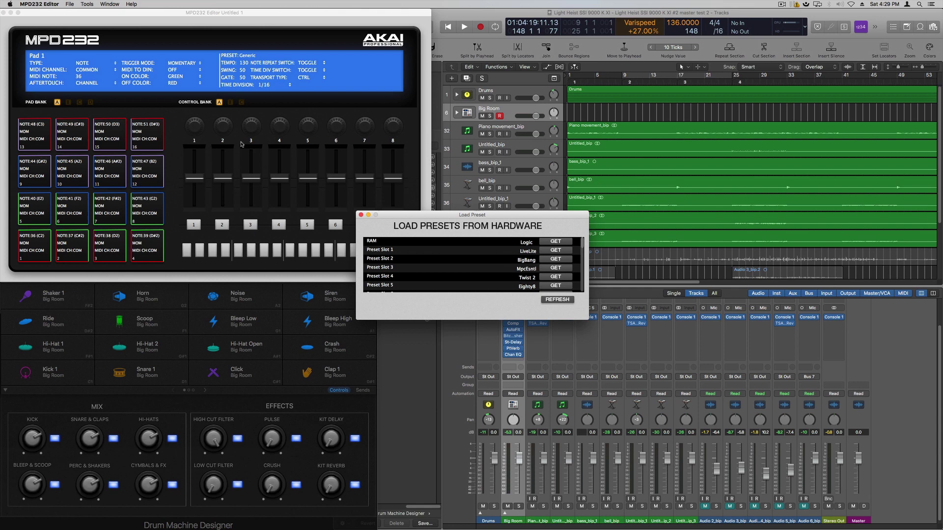
click(148, 109)
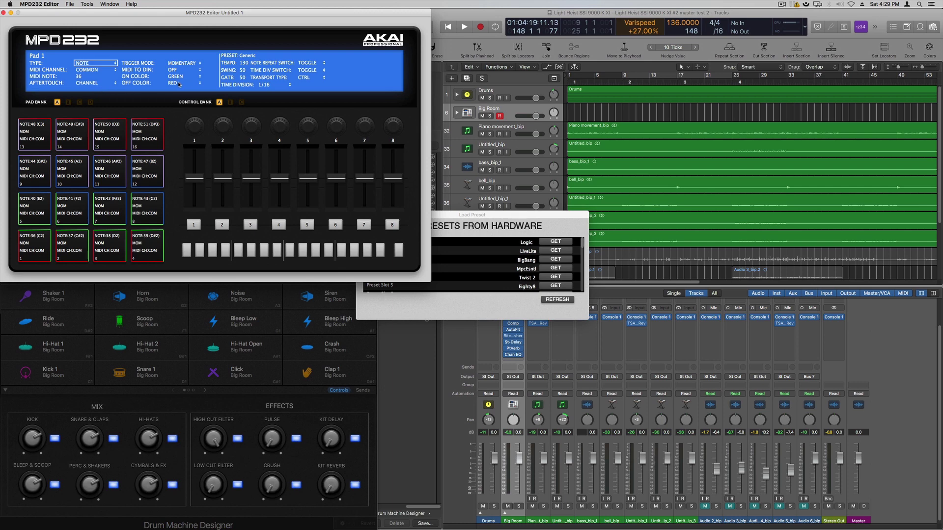
click(67, 4)
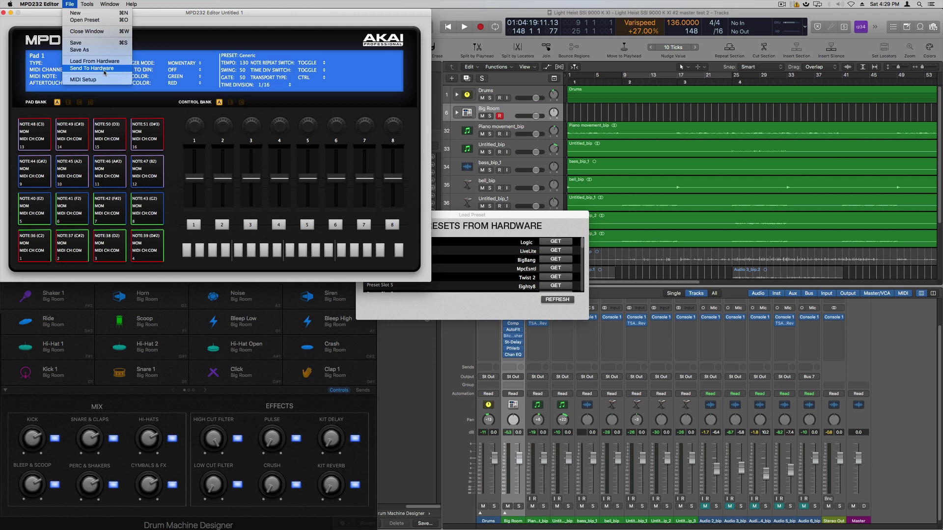
click(240, 56)
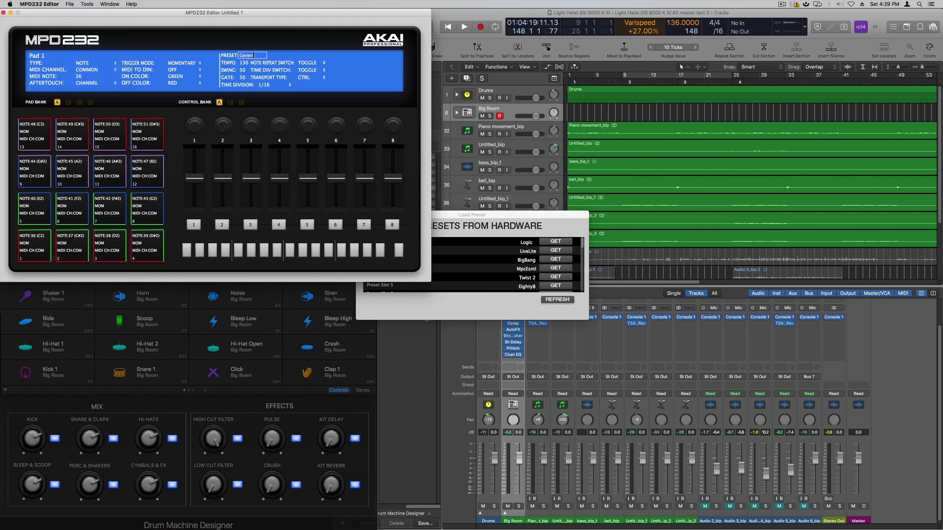
click(70, 4)
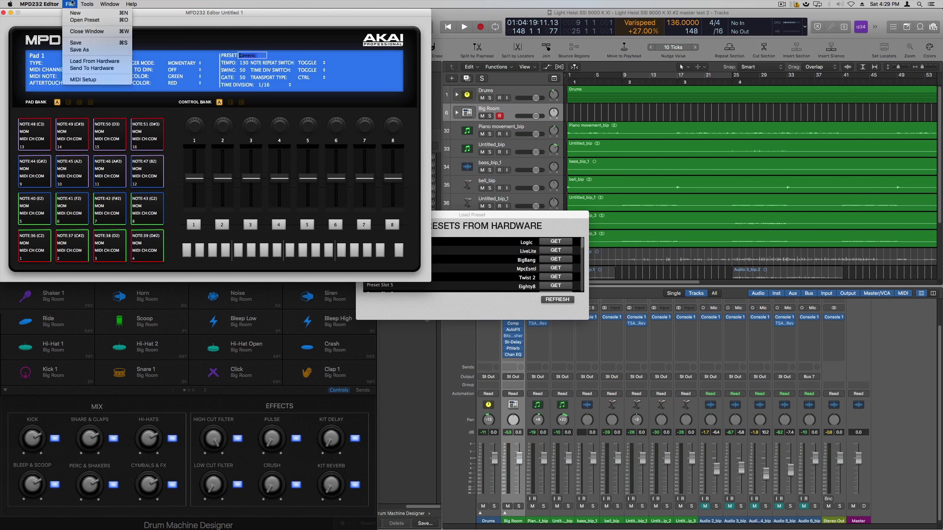
click(86, 69)
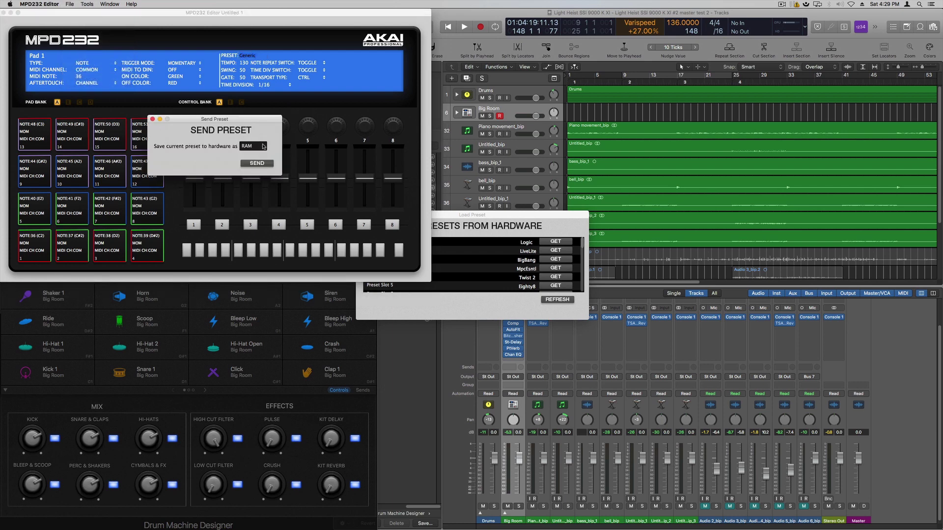
click(263, 147)
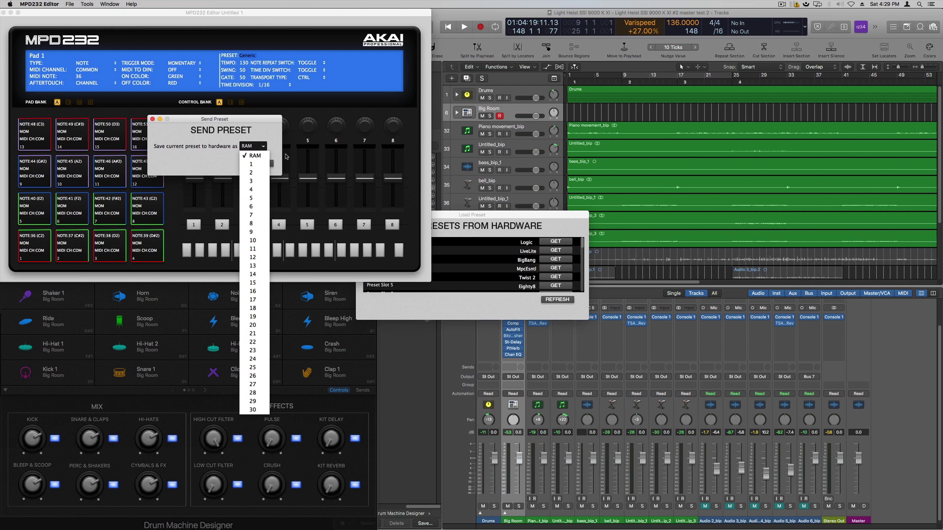
click(172, 56)
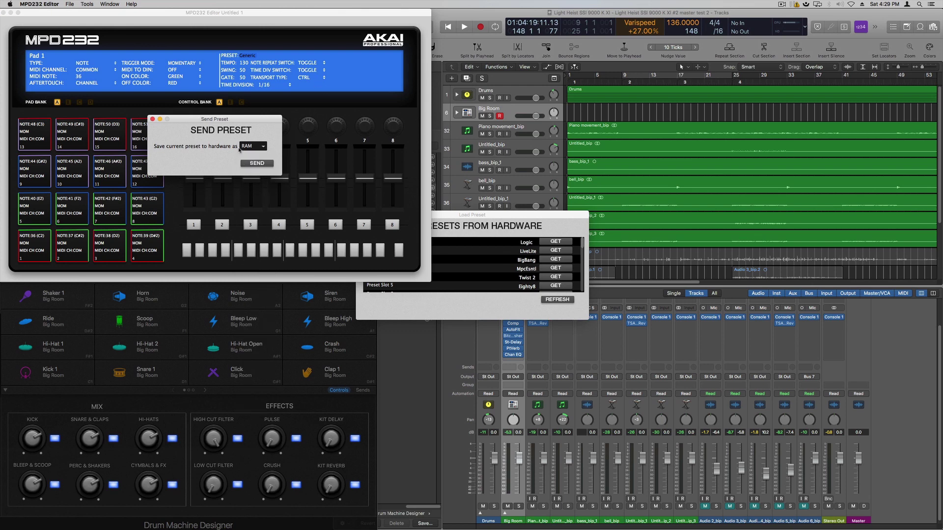
click(152, 119)
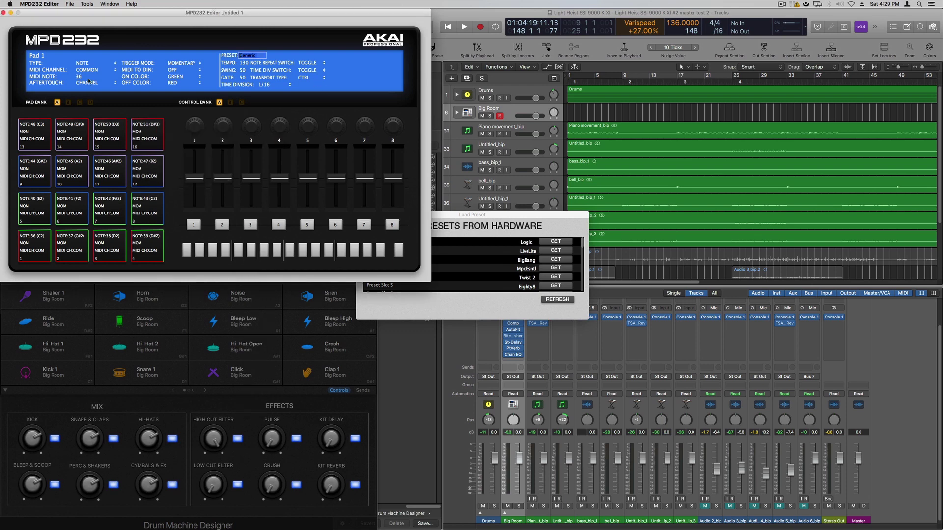
Quit MPD232 Editor, discarding the unsaved Untitled 1 preset, and return to Logic Pro X
click(7, 14)
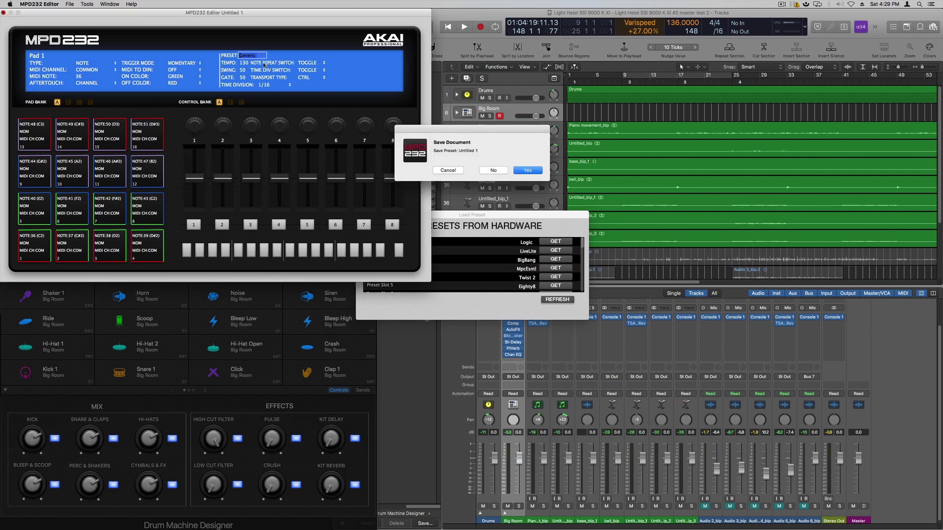
click(494, 170)
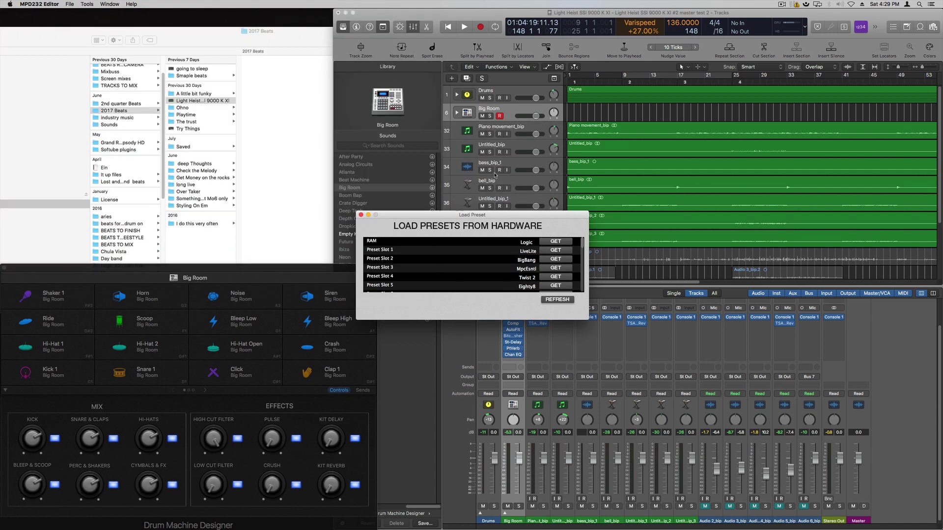